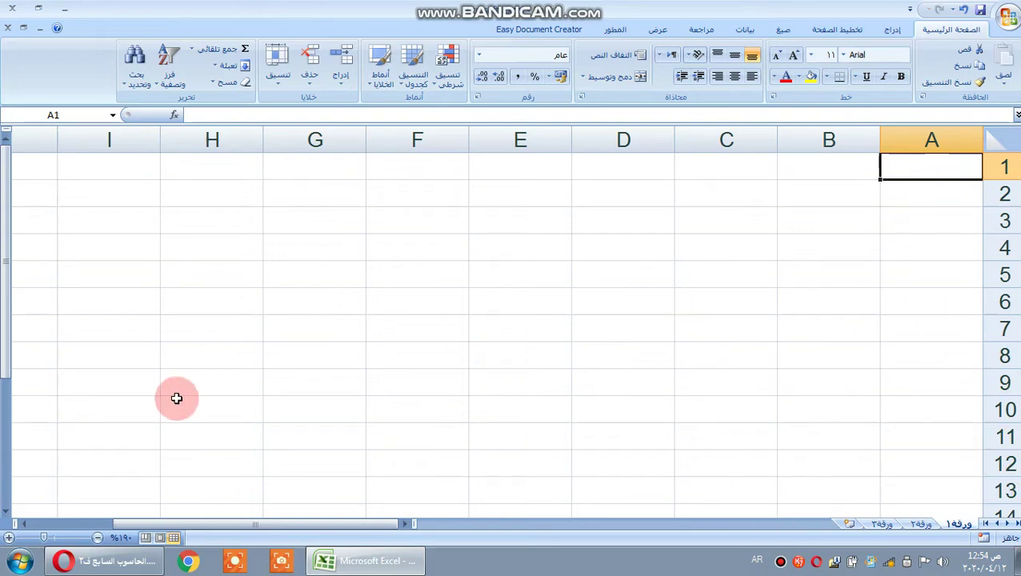
- Move around the sheet, selecting cells such as D5, A2, B3 and E2
click(928, 167)
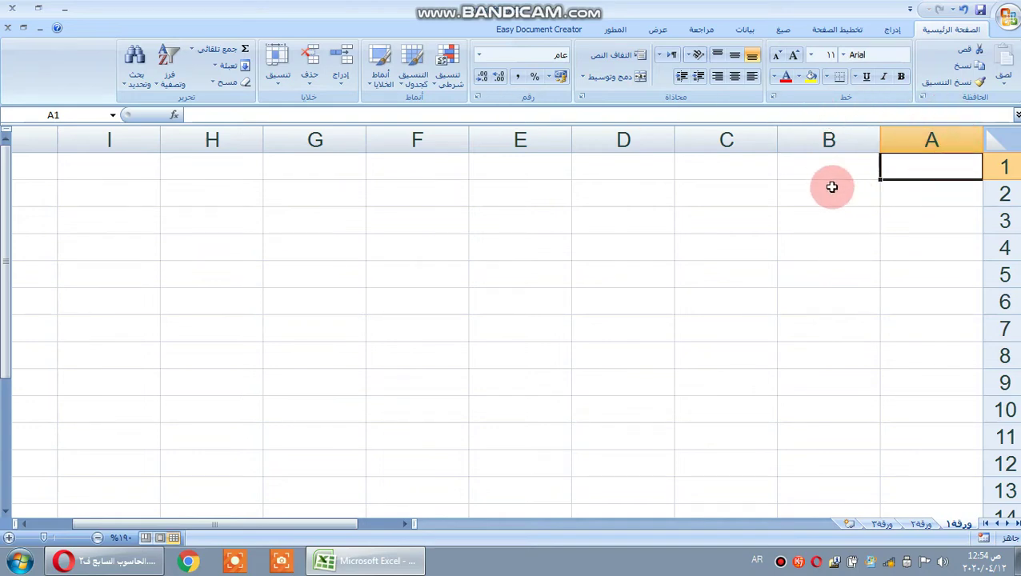
click(934, 194)
click(838, 202)
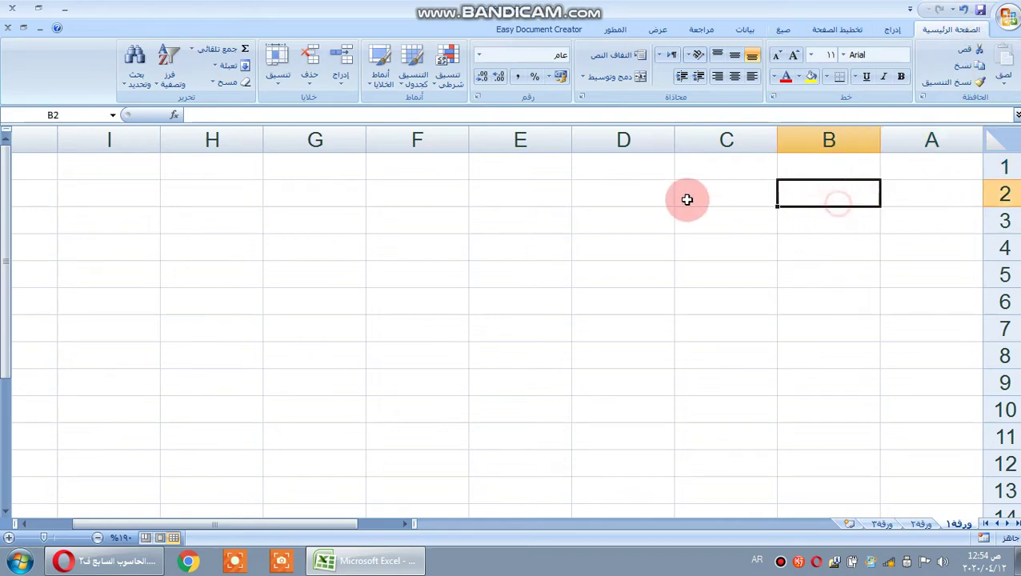
click(685, 198)
click(634, 278)
click(586, 198)
click(688, 235)
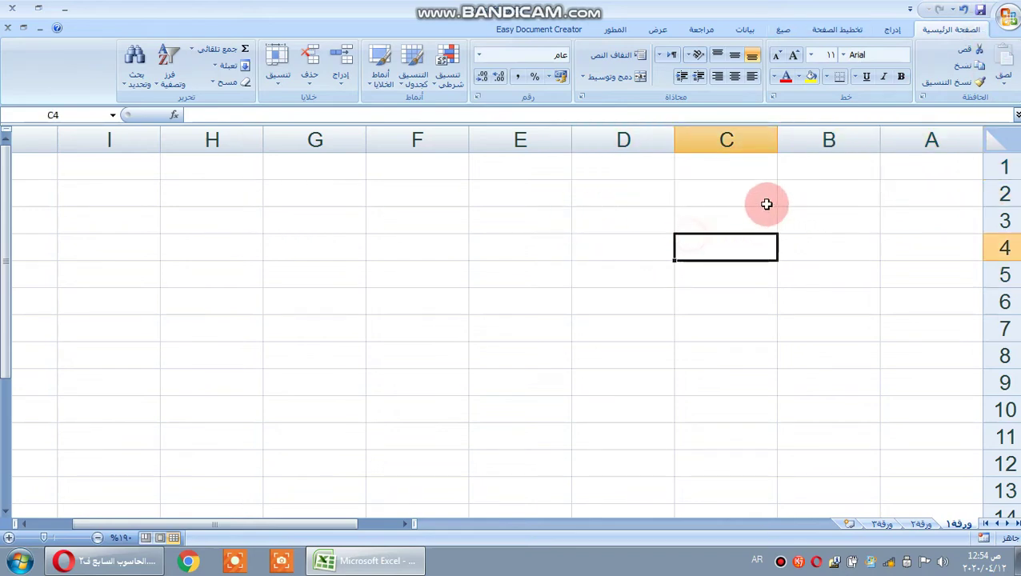
click(929, 194)
click(846, 228)
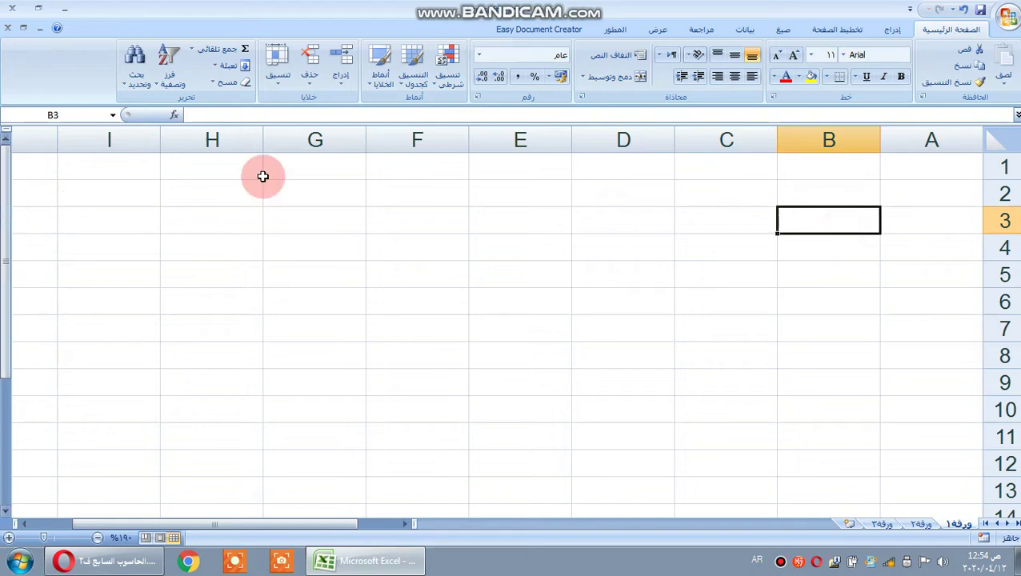
click(522, 199)
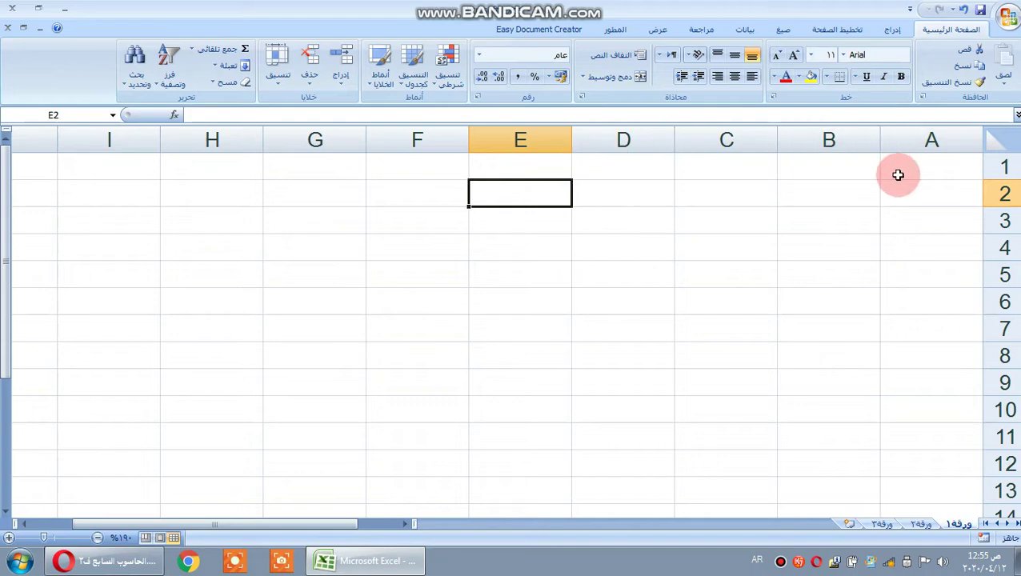
- Enter the header الاسم in cell A1
click(897, 171)
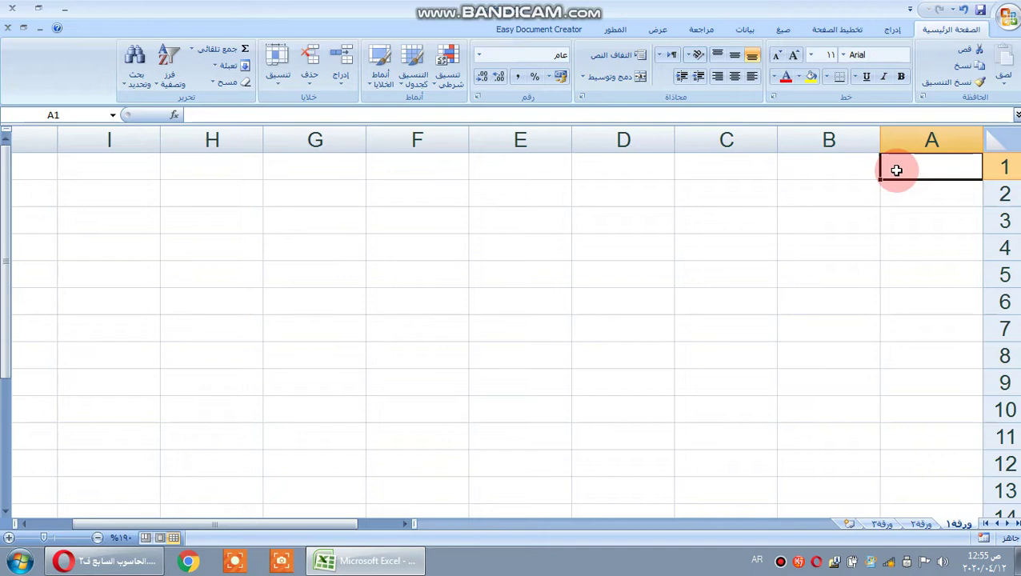
text(الاس)
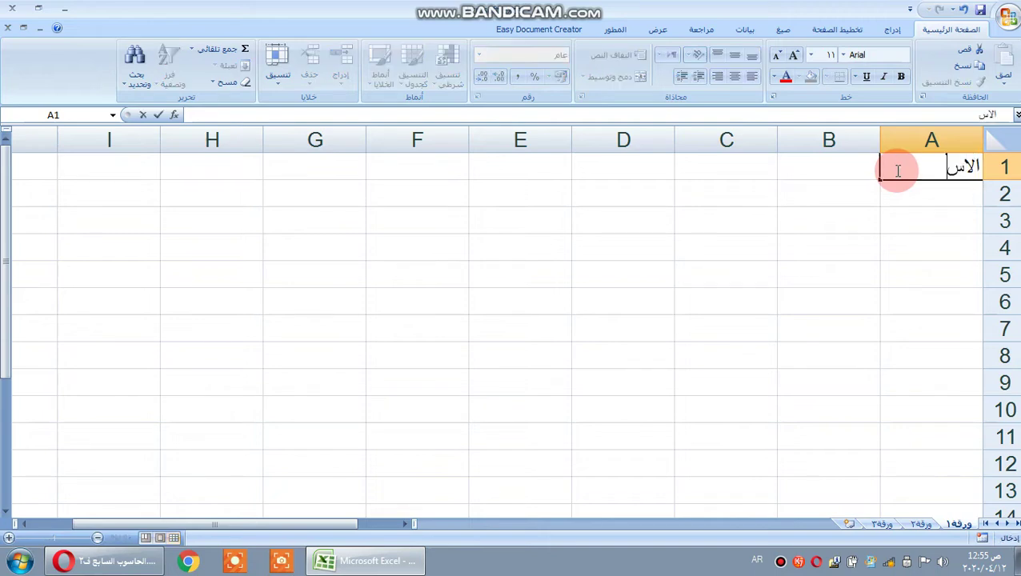
text(م)
key(Return)
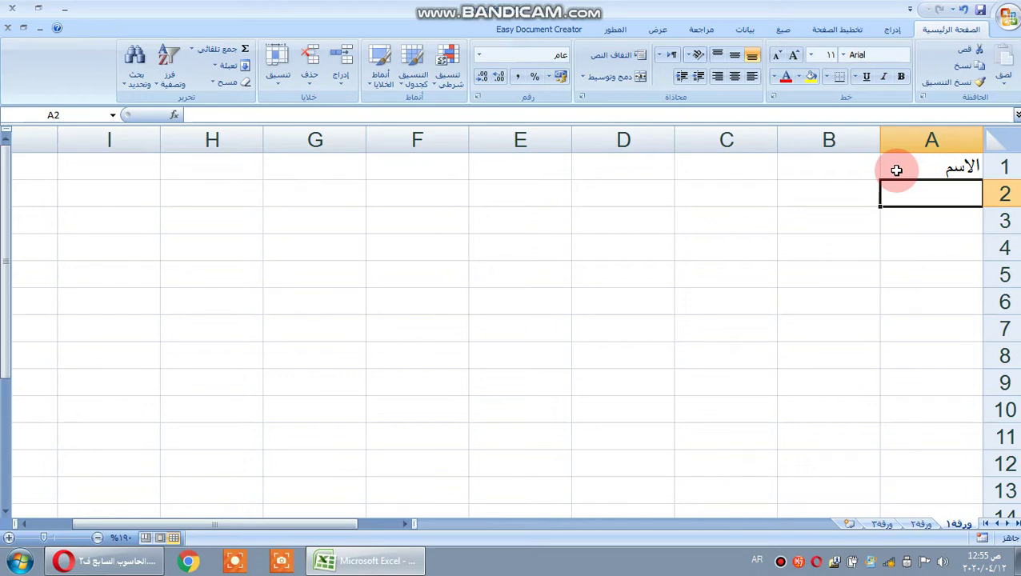
- Enter the class header الصف ٣ص in B1, then reselect B1 to fix it
click(864, 172)
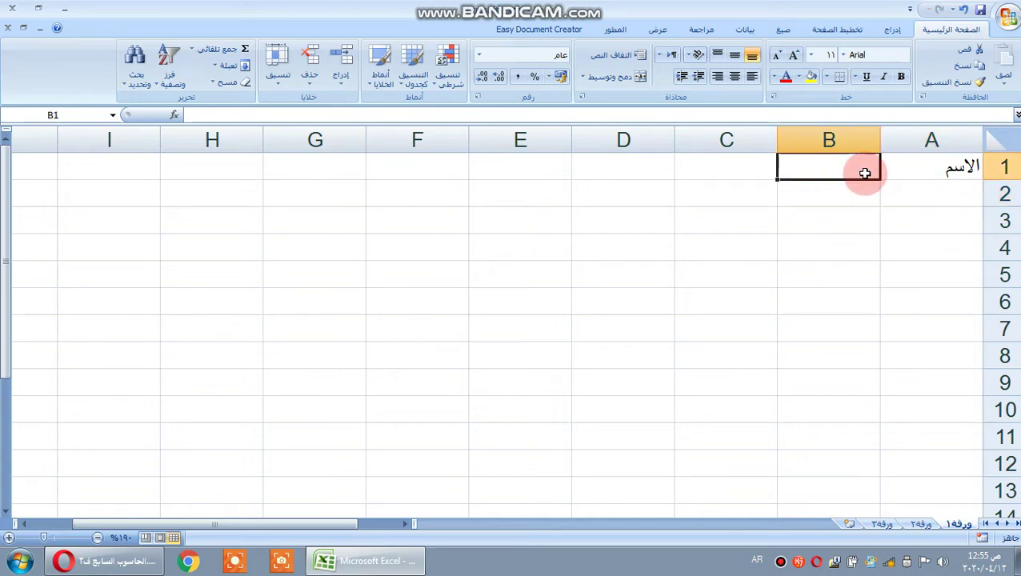
text(الا)
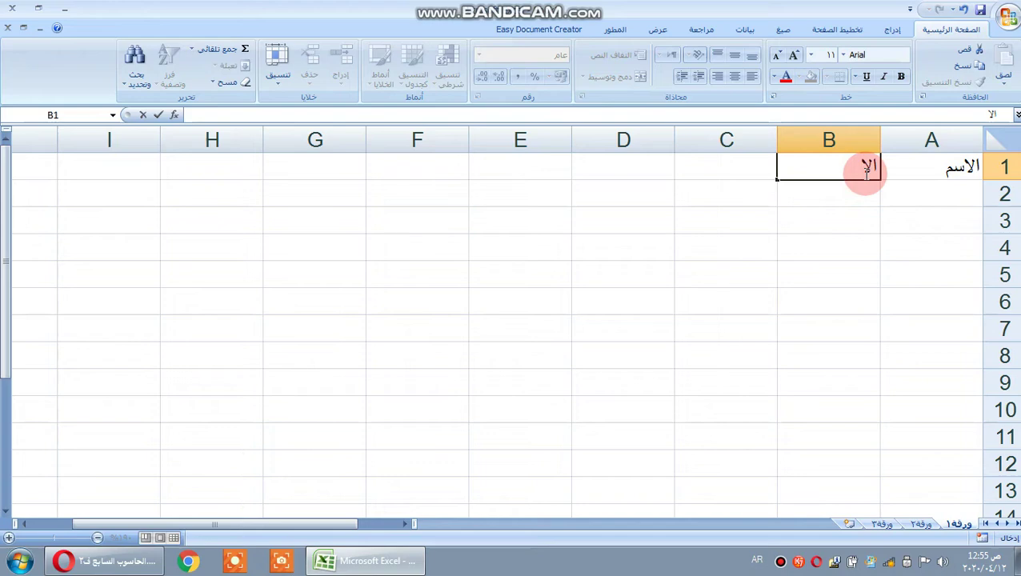
key(BackSpace)
text(صف ٣ص)
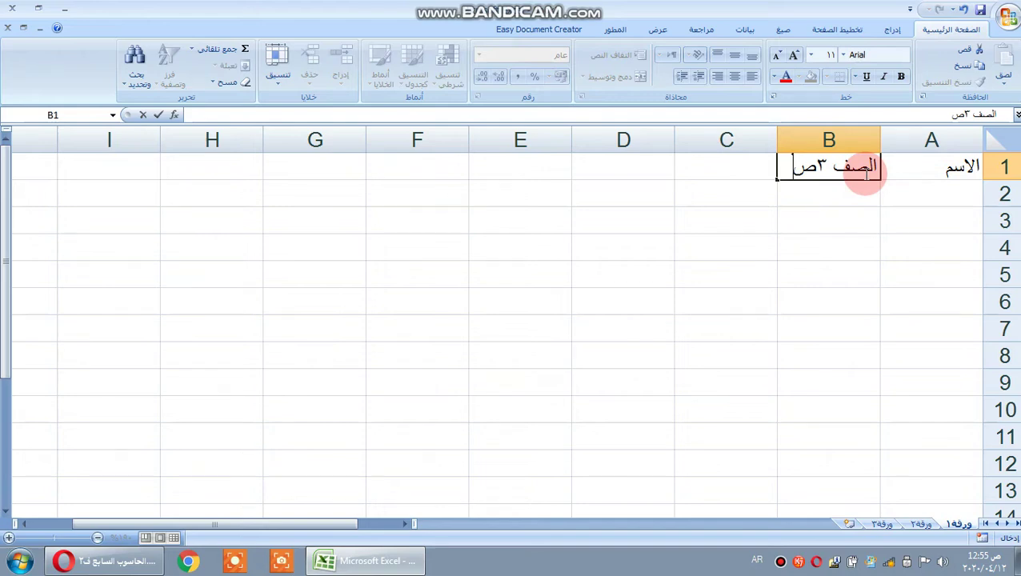
click(817, 218)
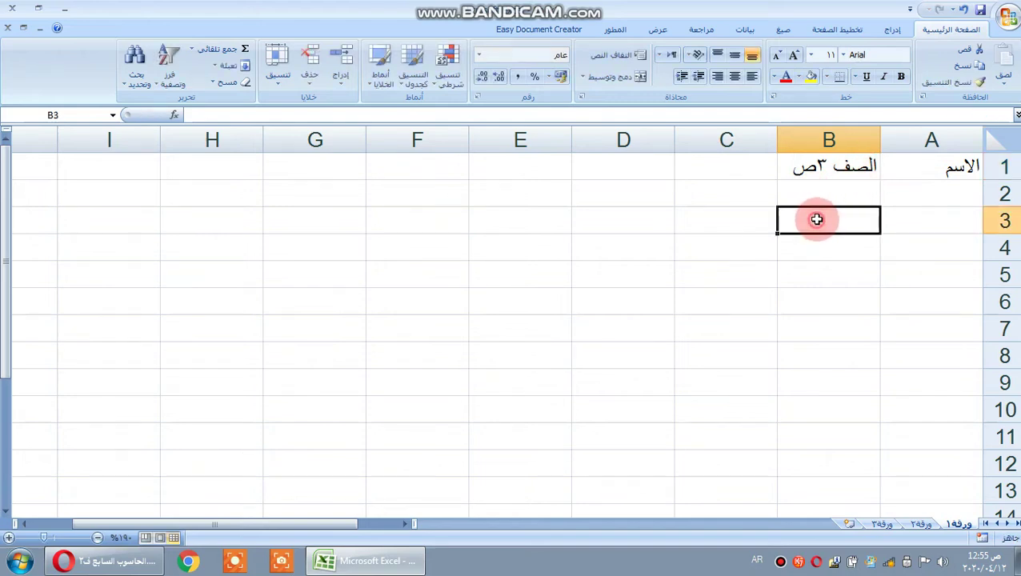
click(806, 172)
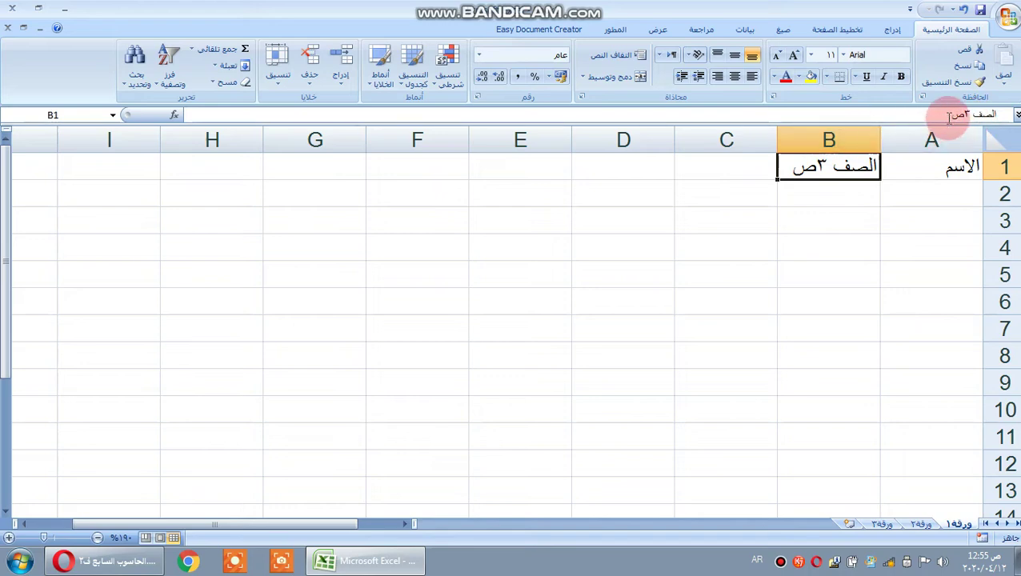
- Delete the extra characters from B1 in the formula bar, leaving الصف
click(949, 117)
mouse_move(950, 118)
mouse_down()
mouse_move(1008, 105)
mouse_move(900, 102)
mouse_move(968, 114)
mouse_move(933, 116)
mouse_move(940, 114)
mouse_up()
key(BackSpace)
key(BackSpace)
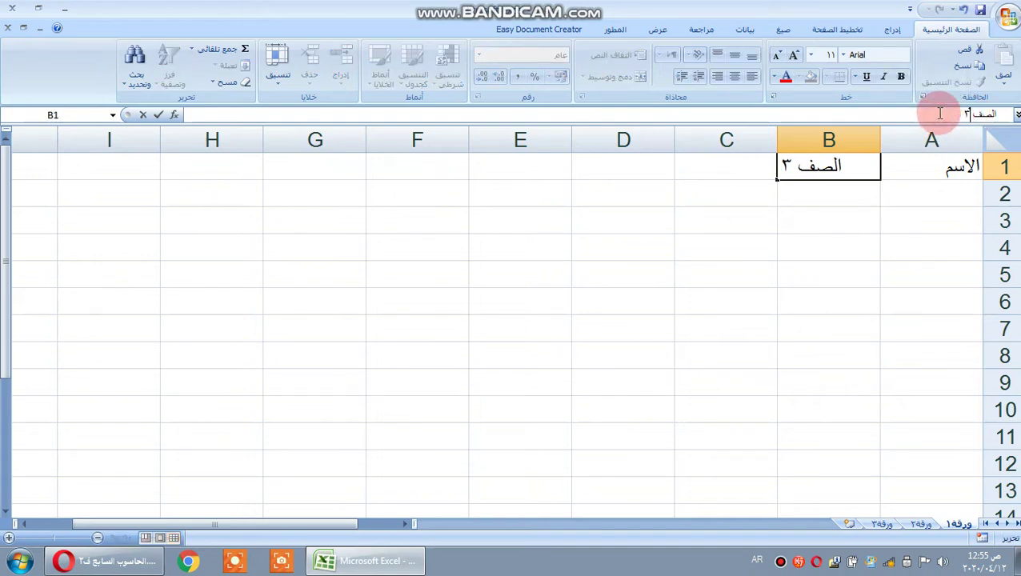
click(839, 227)
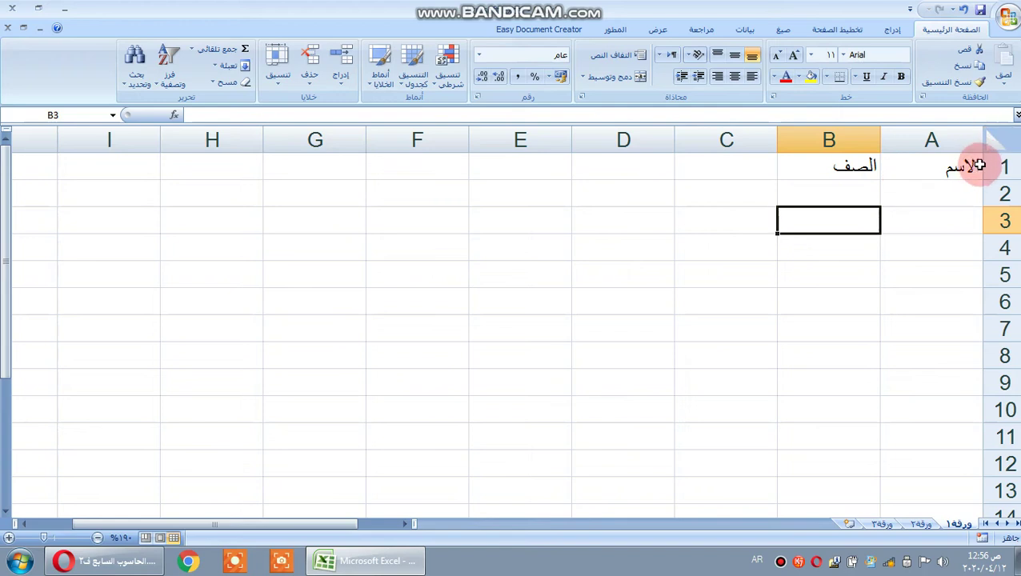
drag(967, 167, 430, 172)
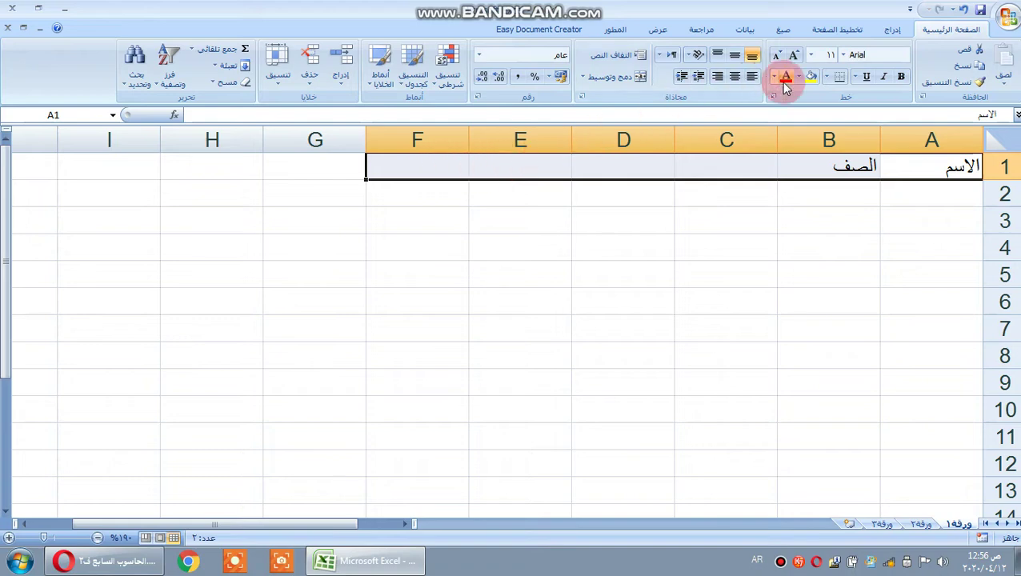
click(952, 209)
drag(956, 170, 623, 167)
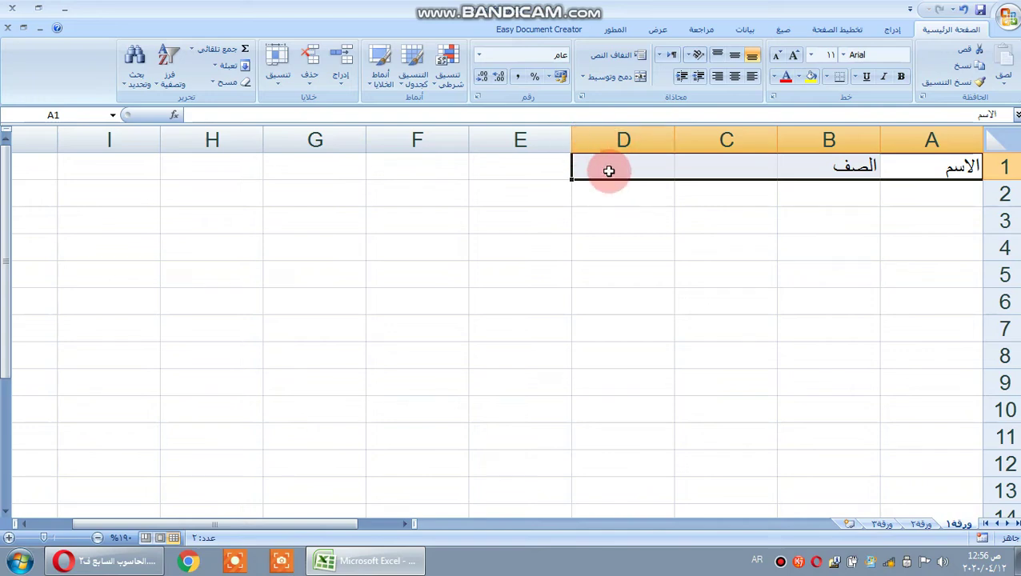
click(808, 197)
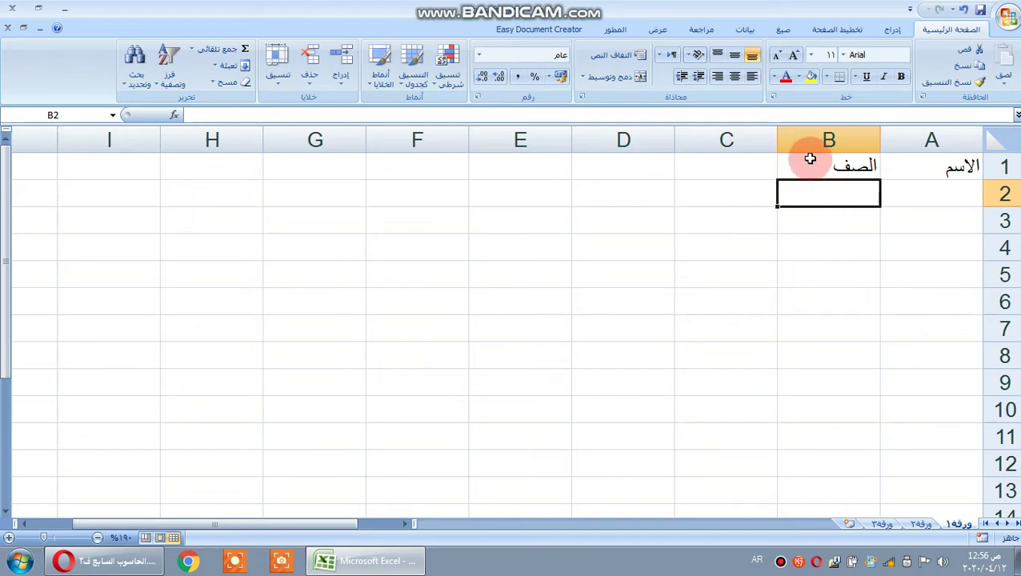
click(914, 167)
drag(921, 179, 967, 283)
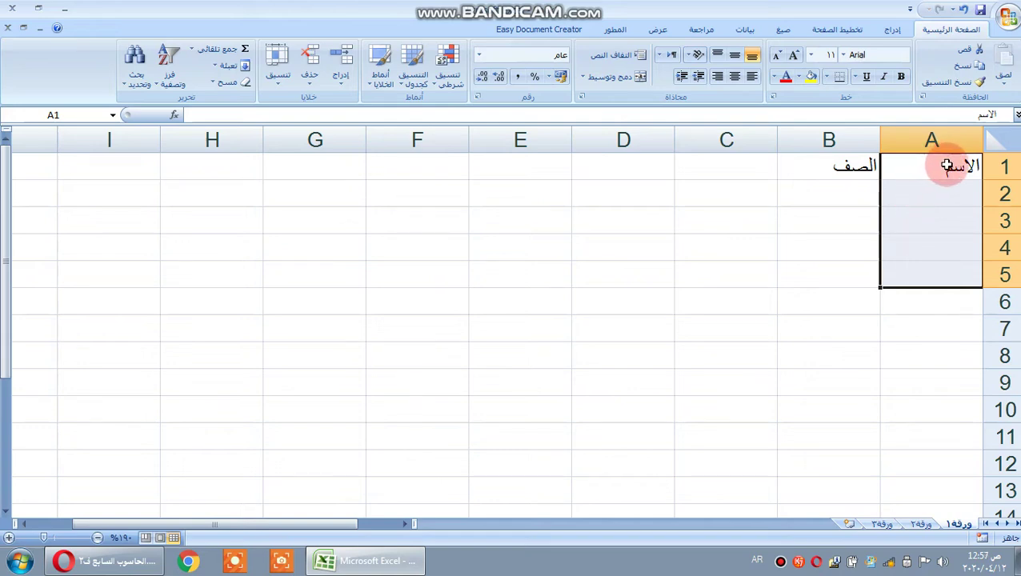
drag(934, 167, 644, 344)
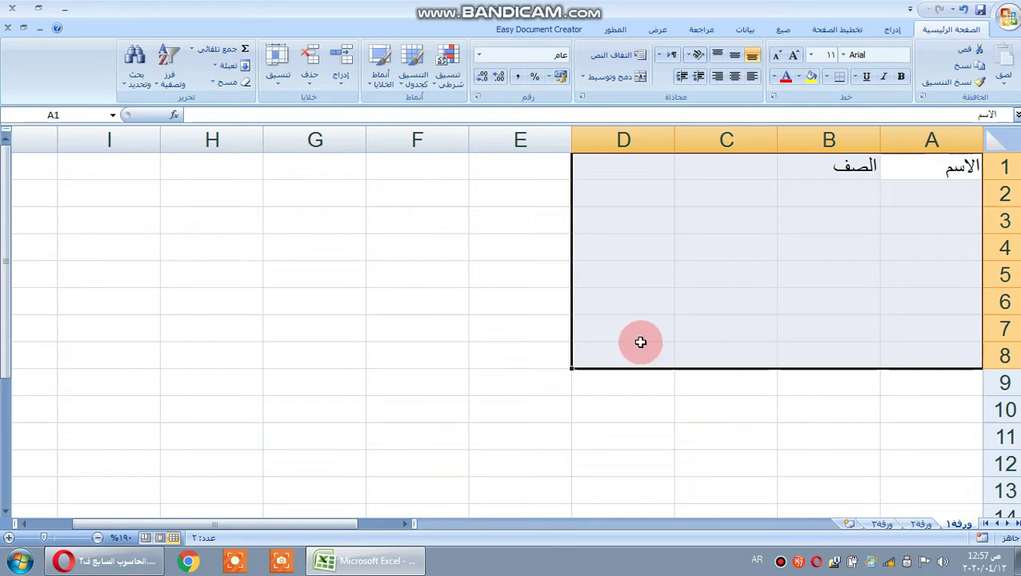
double_click(949, 167)
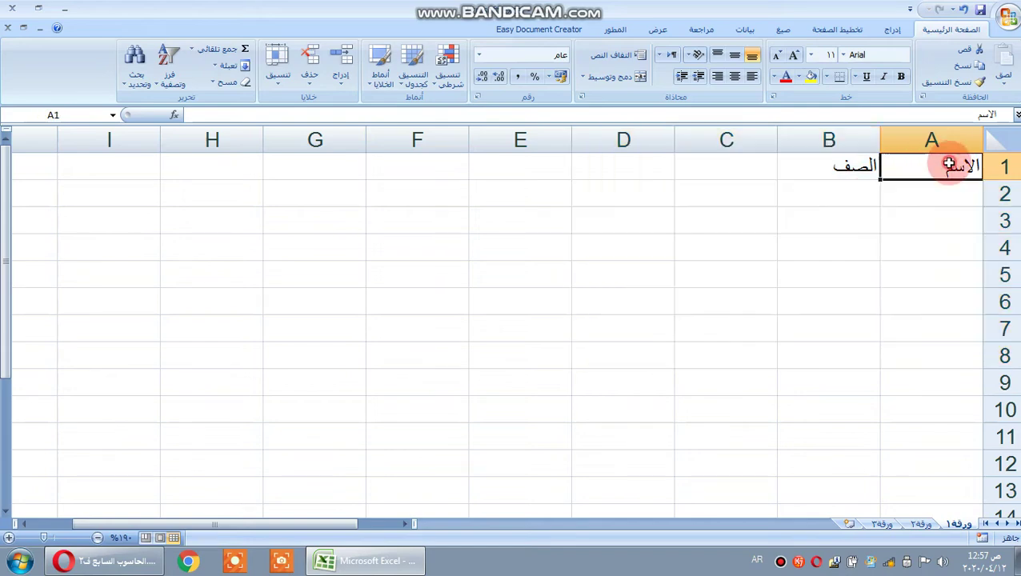
drag(951, 166, 931, 200)
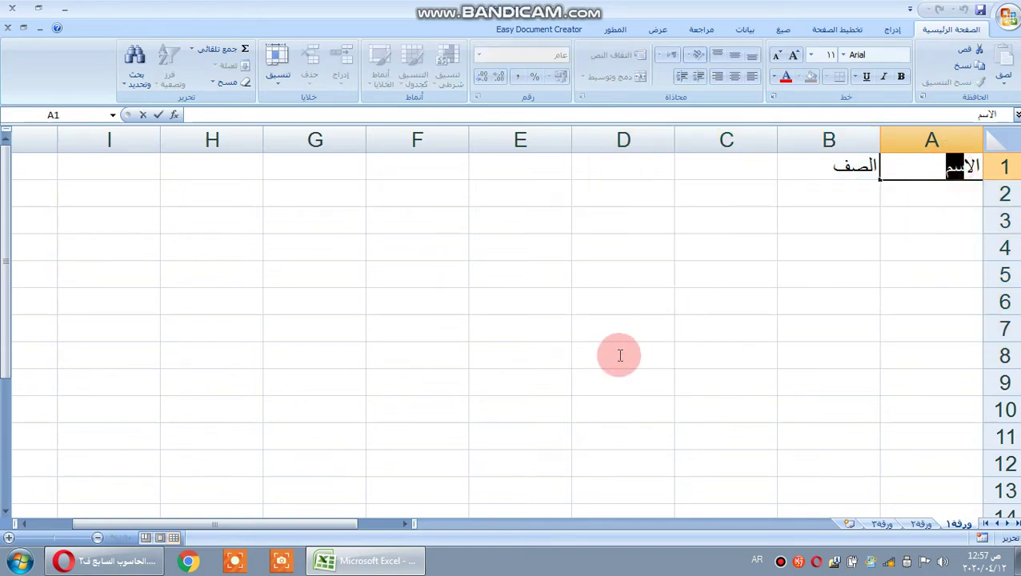
drag(671, 233, 736, 228)
drag(926, 170, 631, 332)
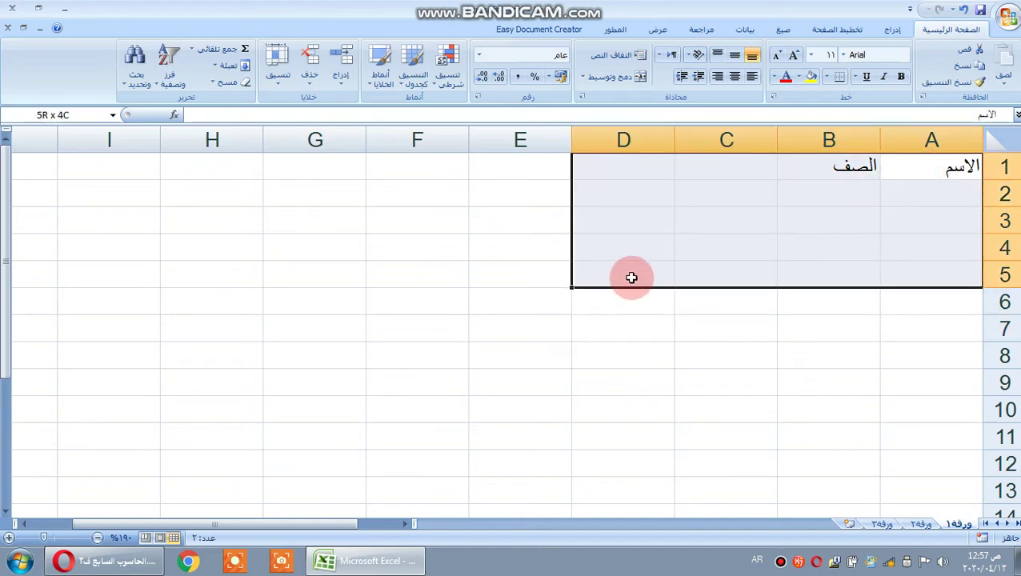
drag(631, 278, 631, 278)
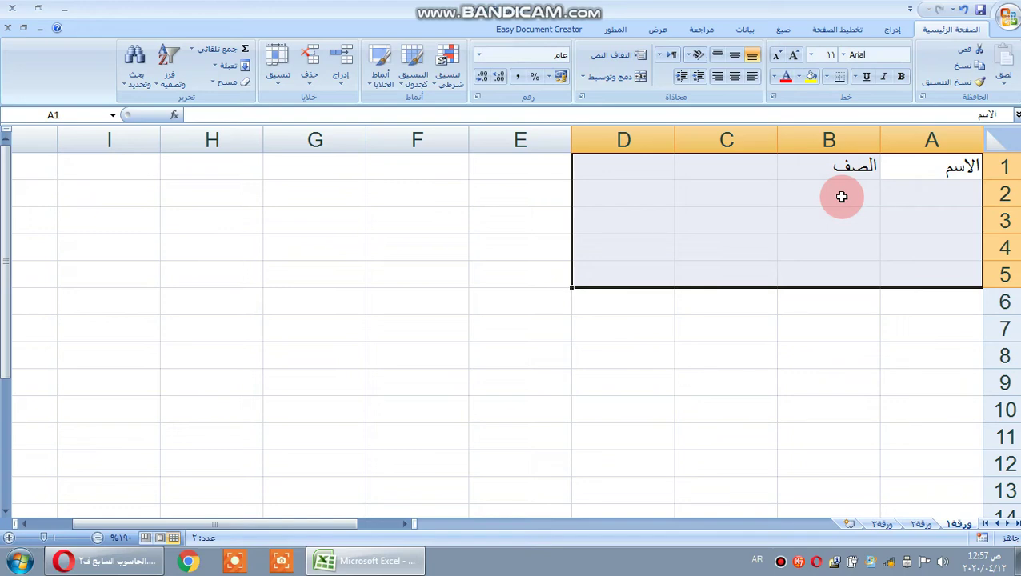
click(754, 301)
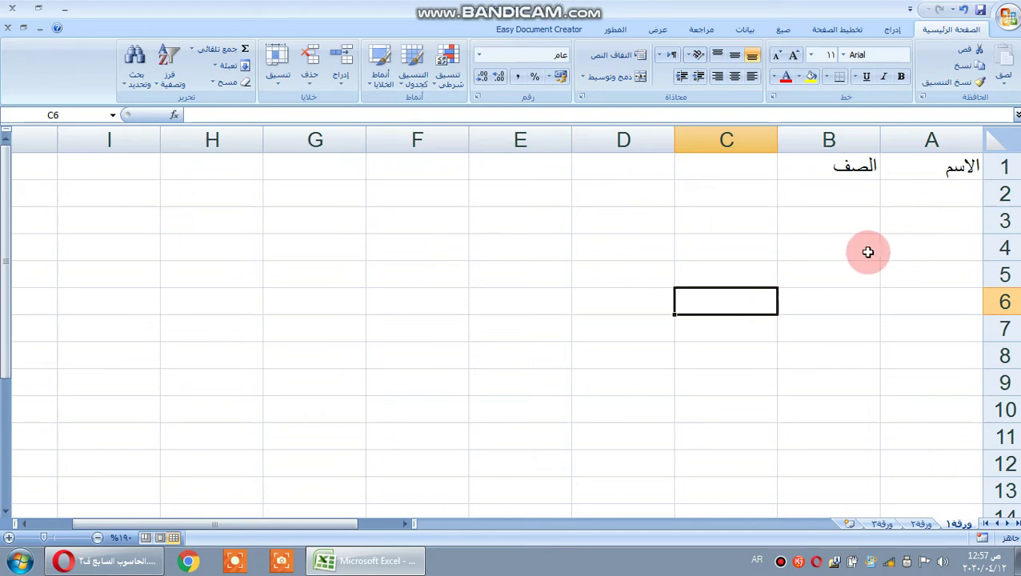
- Insert a blank sheet row at row 3
click(1001, 226)
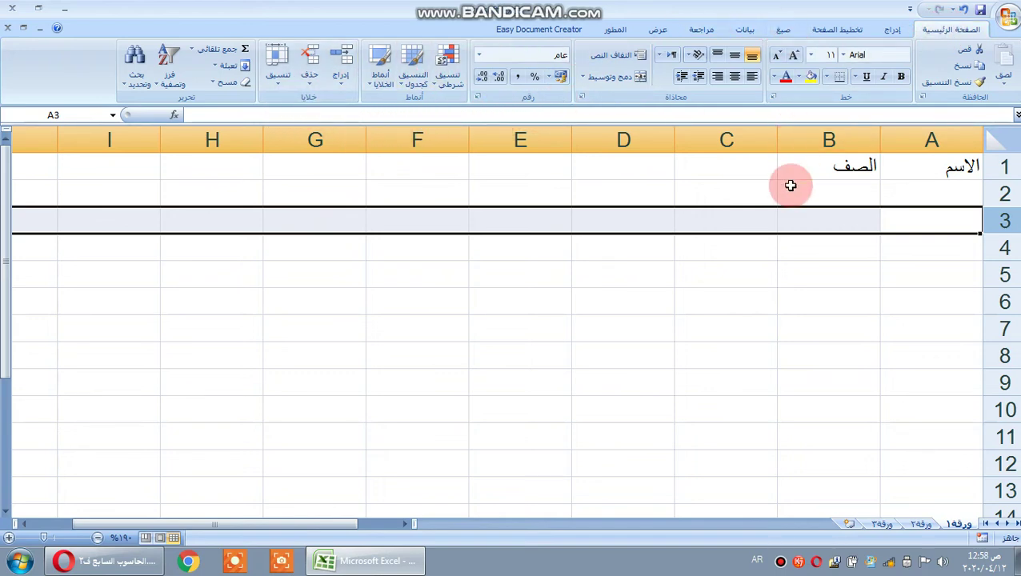
click(337, 88)
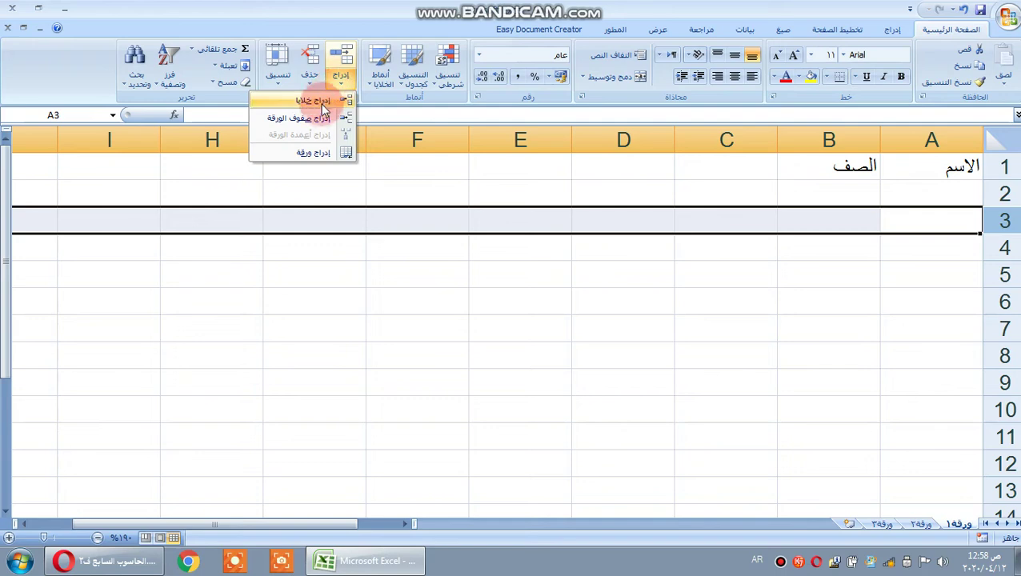
click(317, 119)
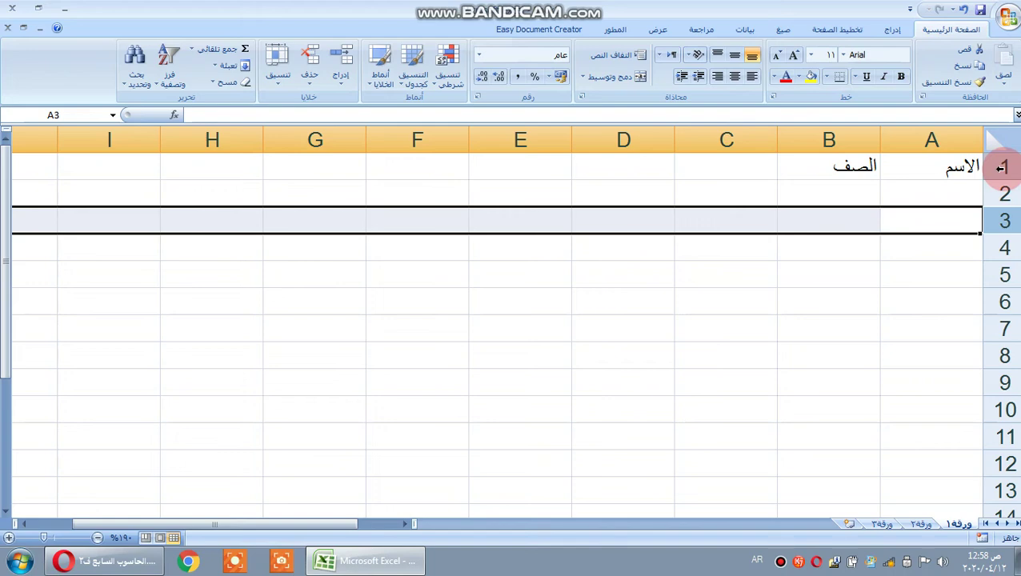
- Insert a blank sheet row above the header row 1
click(1001, 168)
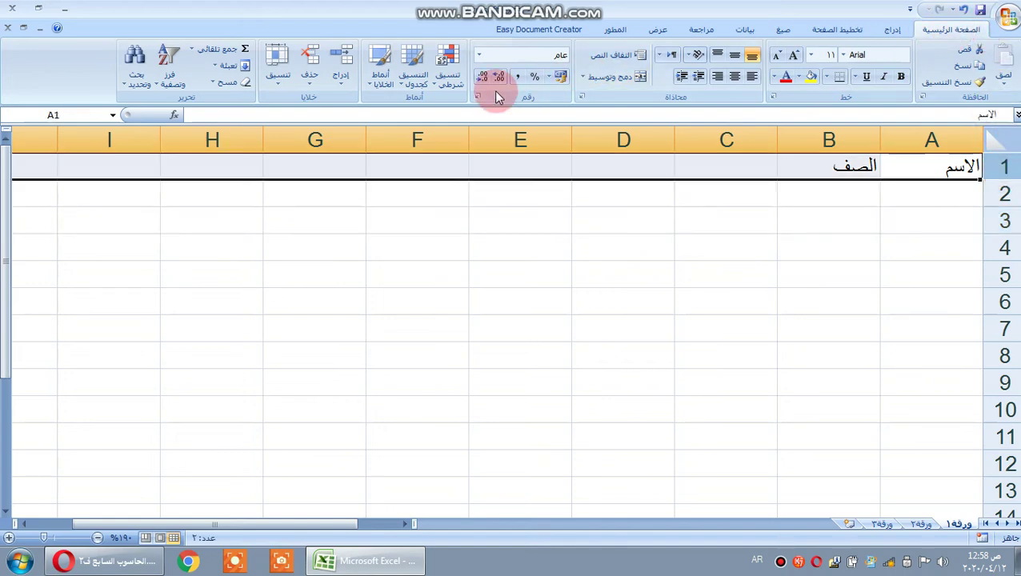
click(340, 85)
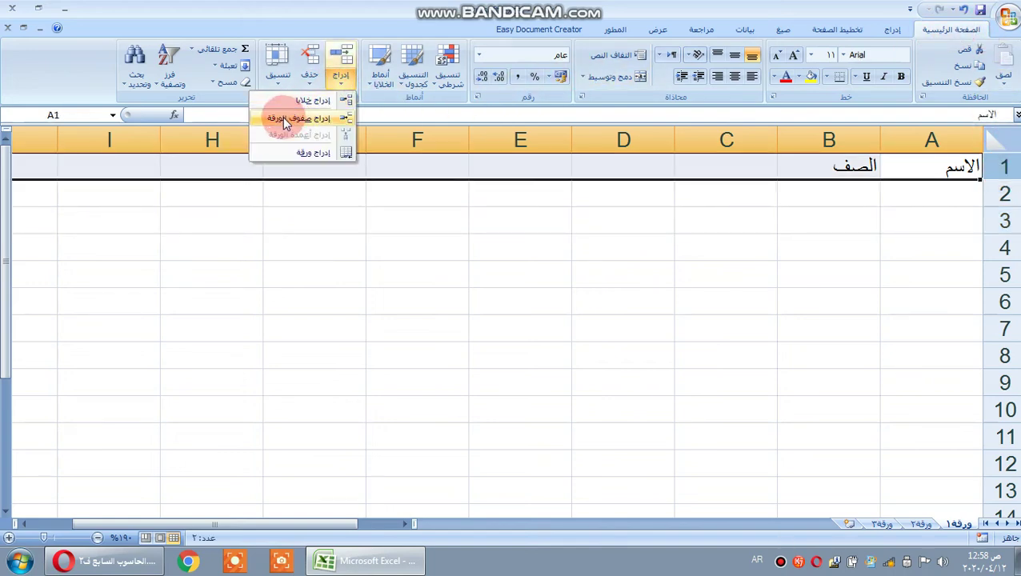
click(284, 120)
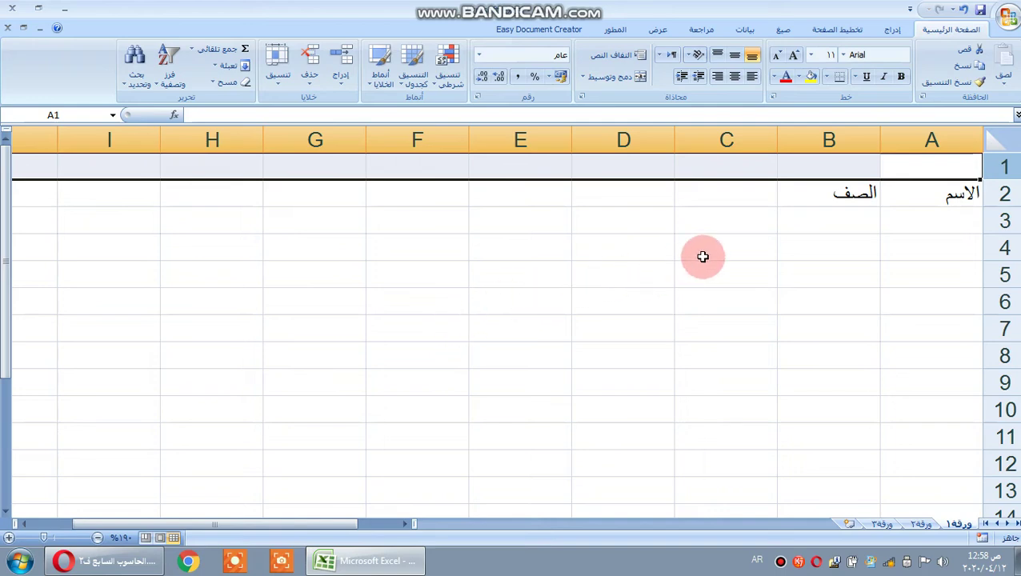
- Insert a blank sheet column at column B, shifting الصف into column C
click(827, 141)
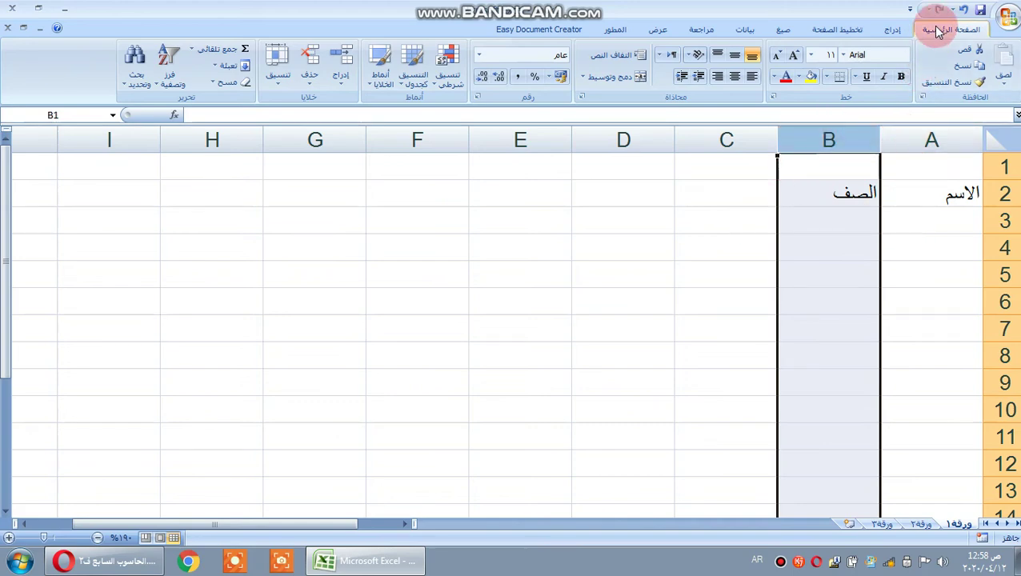
click(339, 86)
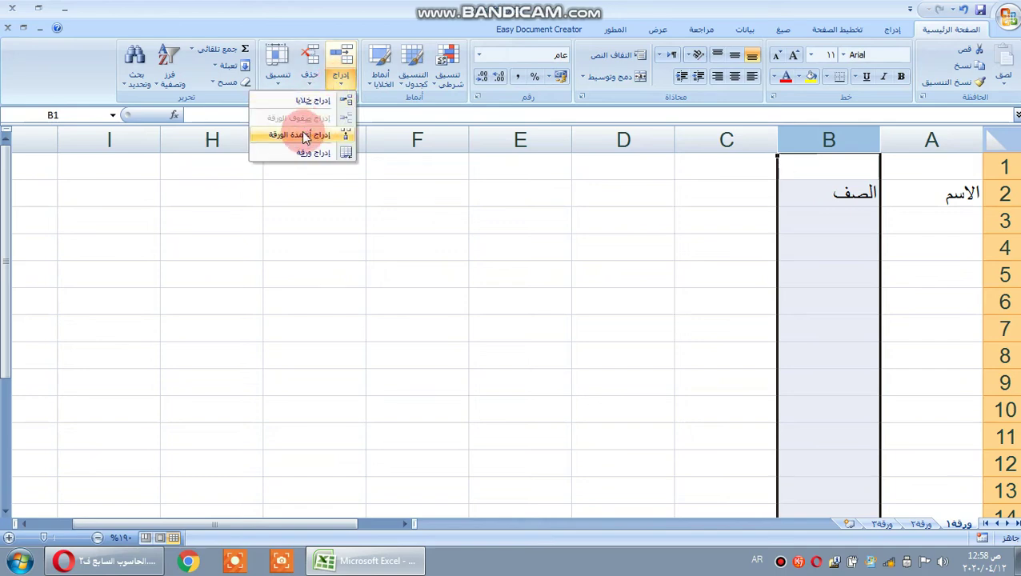
click(303, 133)
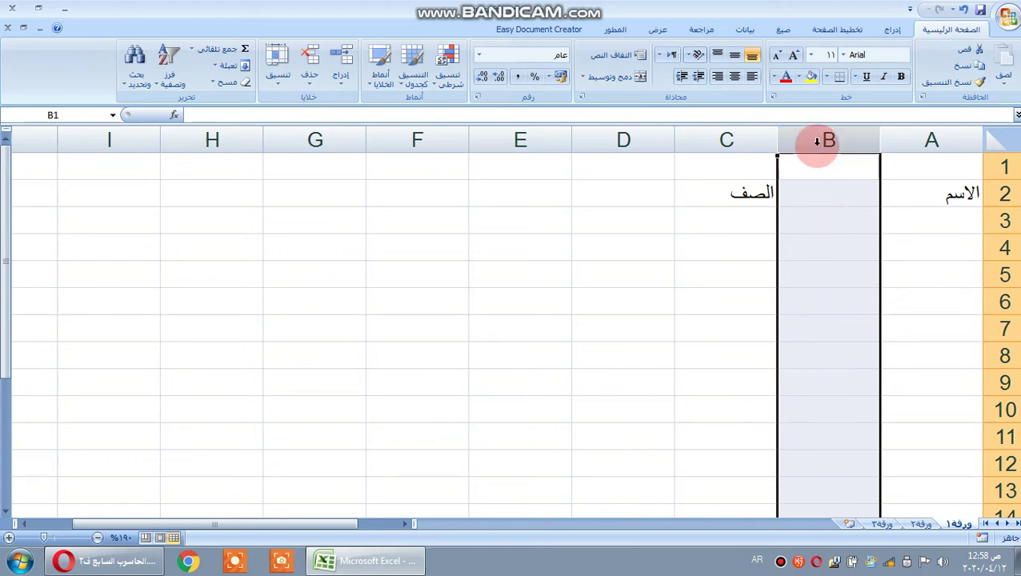
- Delete the empty row 1 so the headers move back up
click(1003, 166)
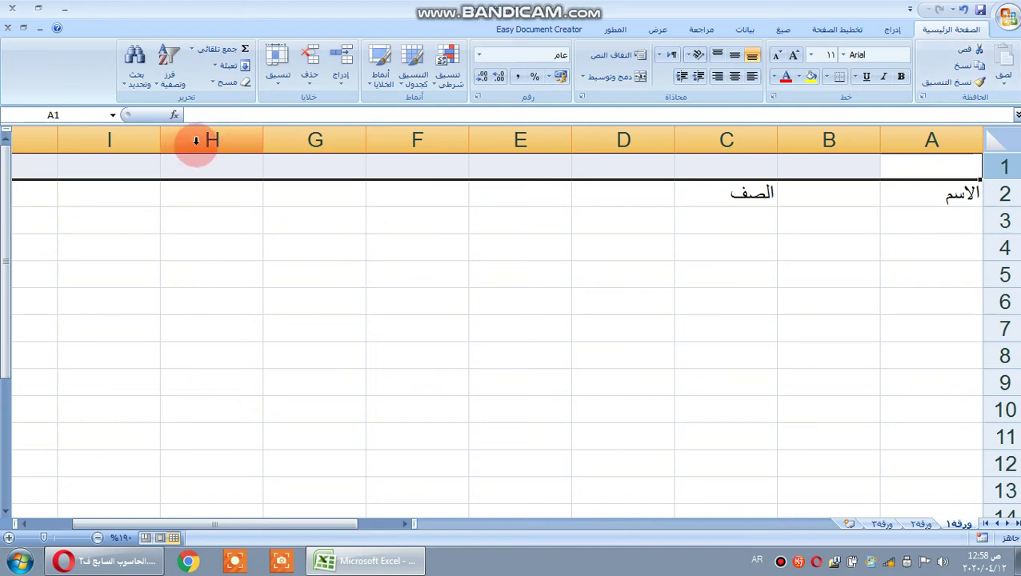
click(304, 76)
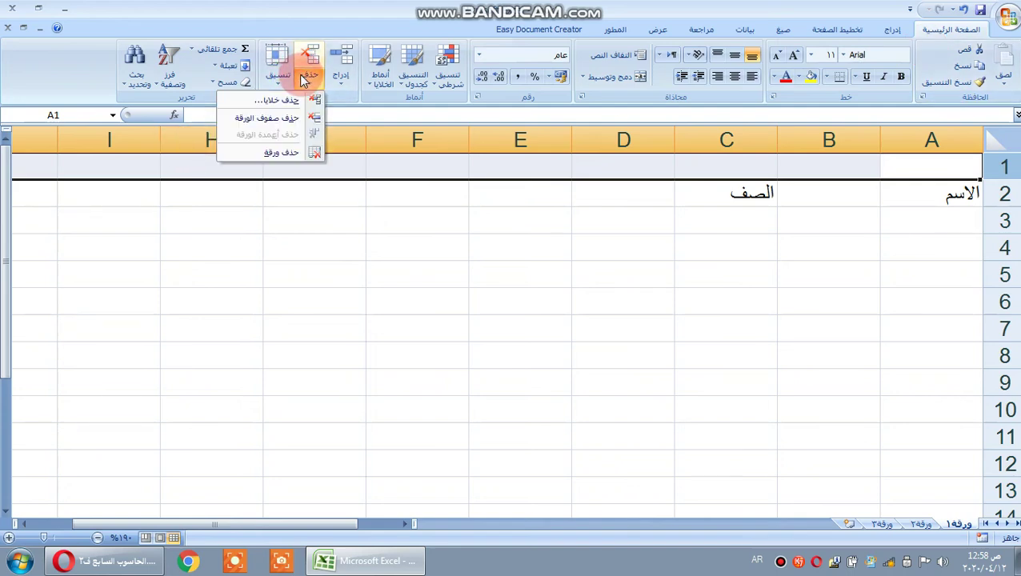
click(271, 120)
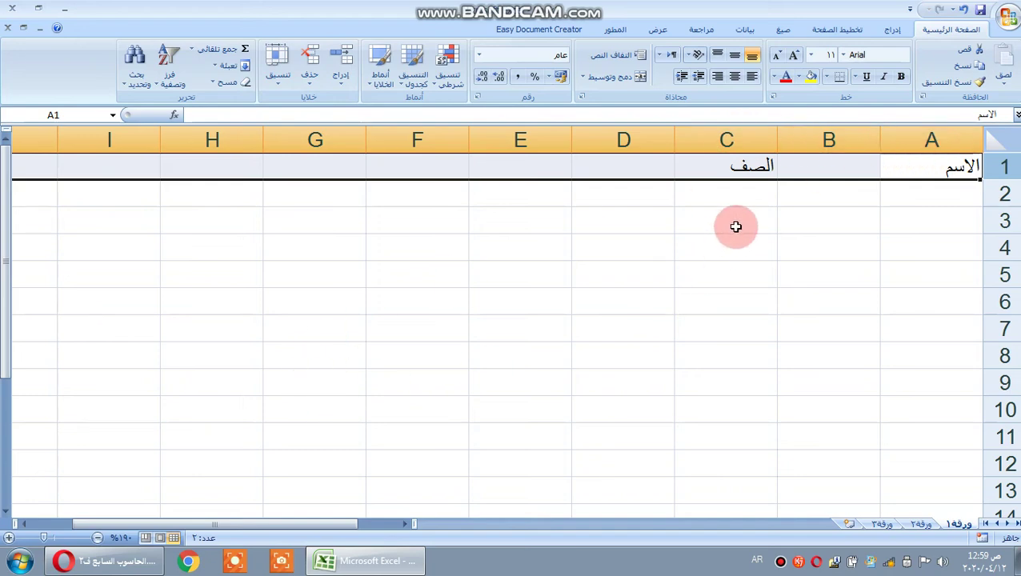
- Delete the empty column B and select cell A2
click(807, 138)
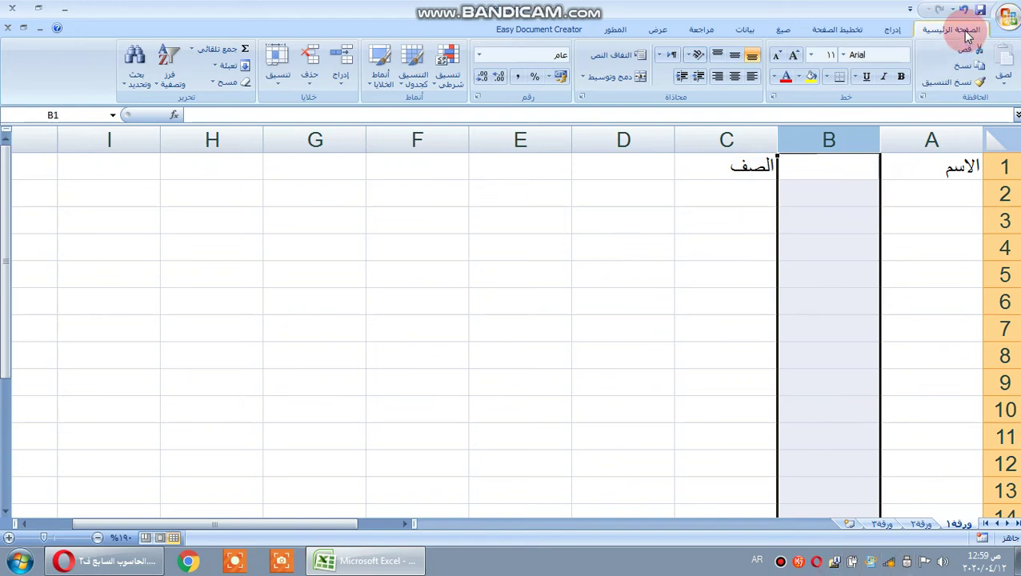
click(301, 81)
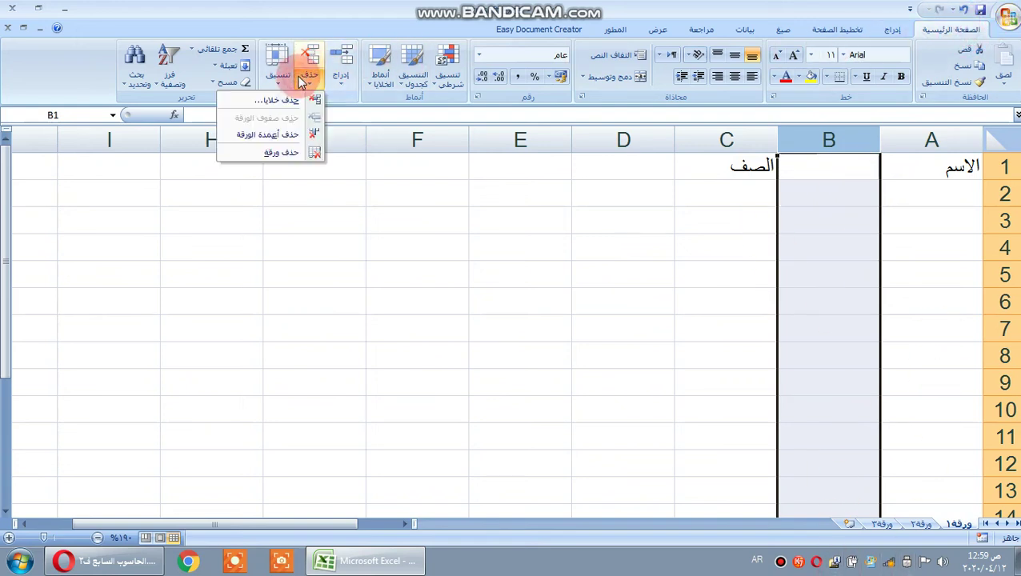
click(269, 136)
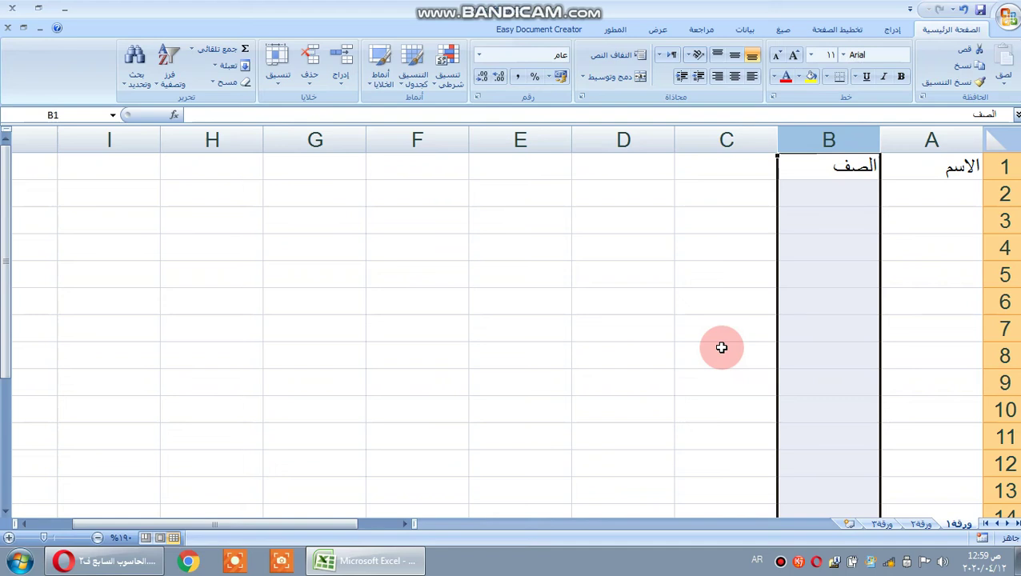
click(956, 200)
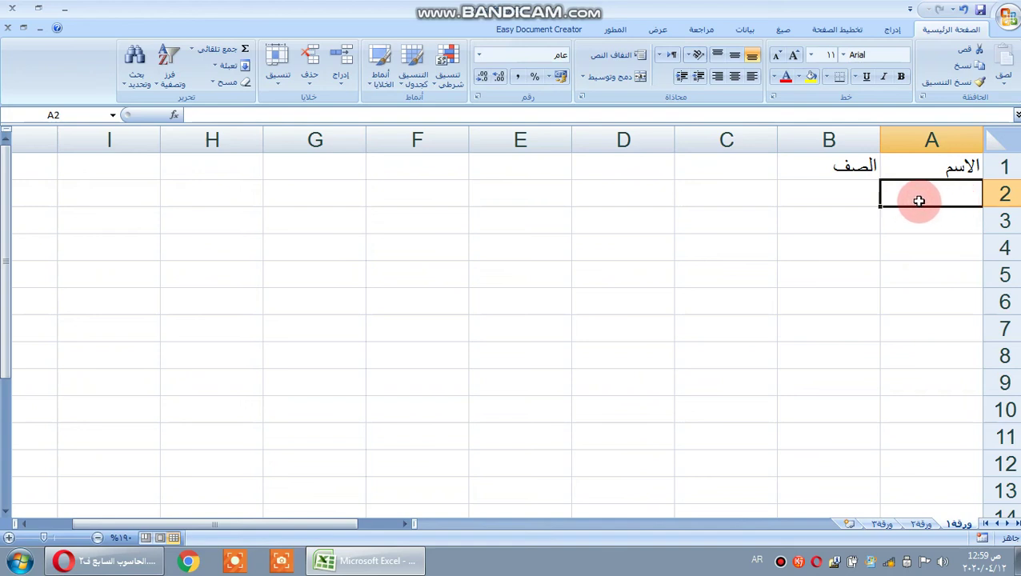
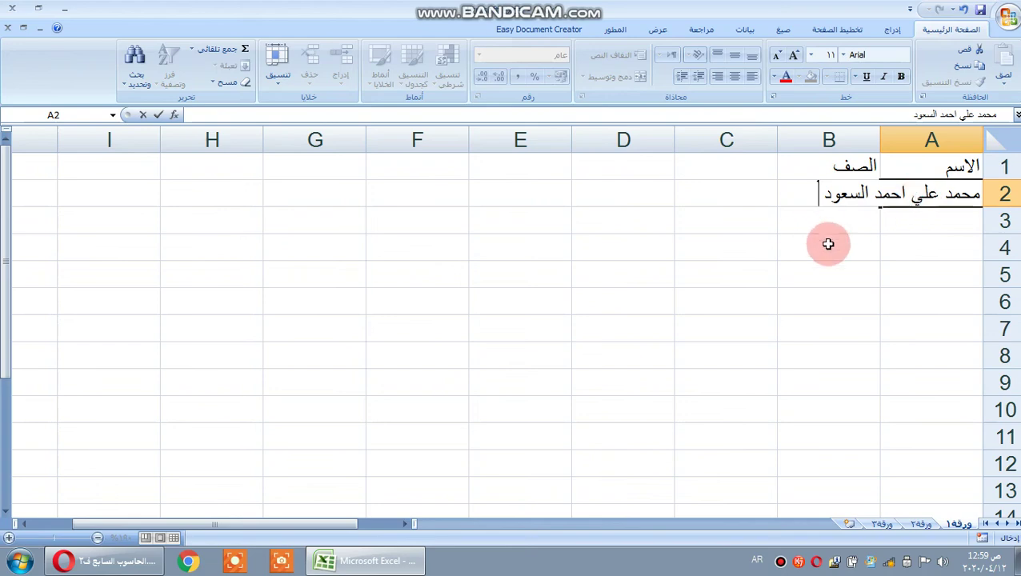
- Type a person's full four-part Arabic name into A2 and commit it
click(920, 218)
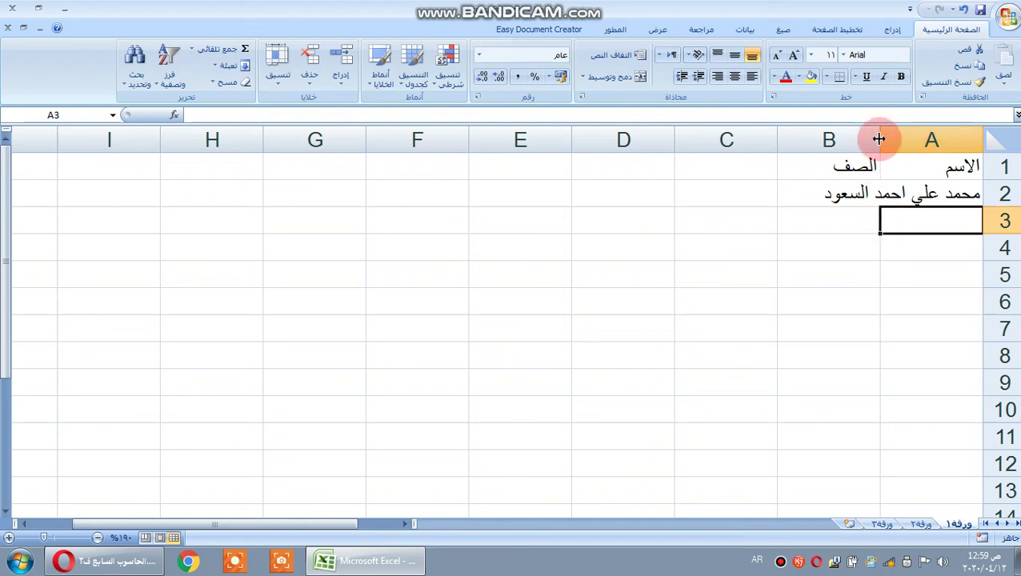
- Widen column A to fit the name and make row 2 about 36 points tall
drag(879, 140, 782, 141)
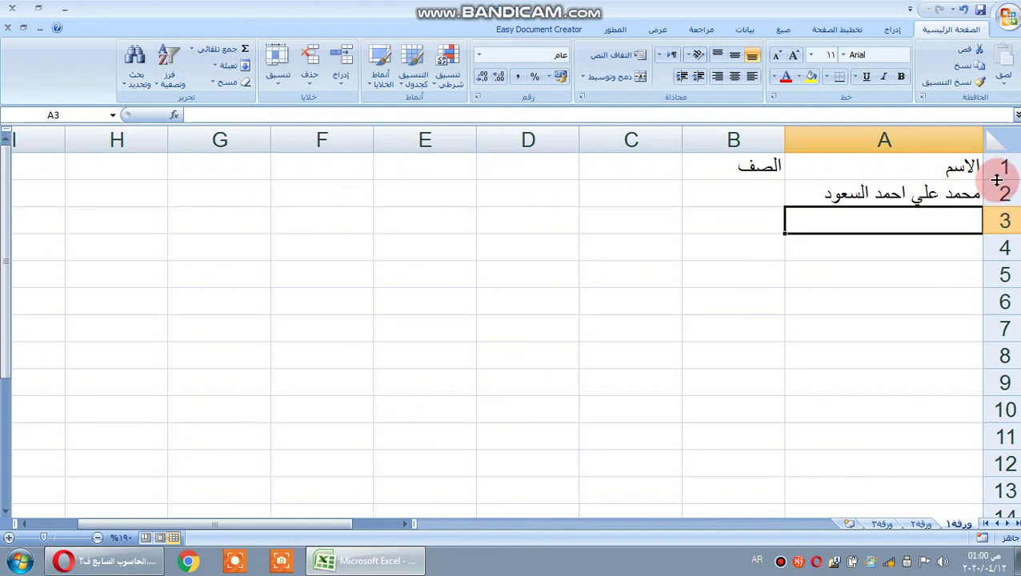
drag(1005, 206, 1009, 250)
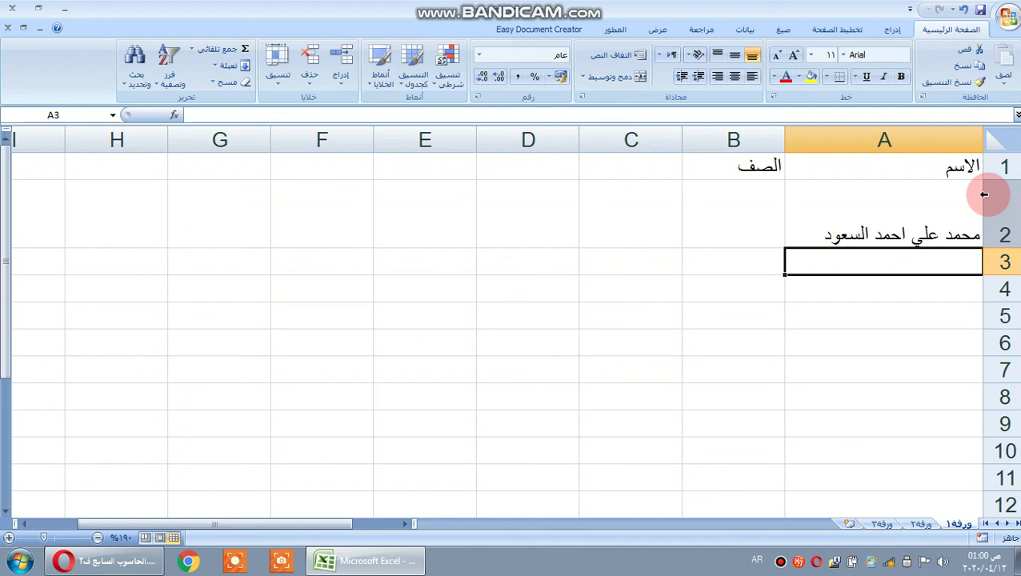
click(780, 561)
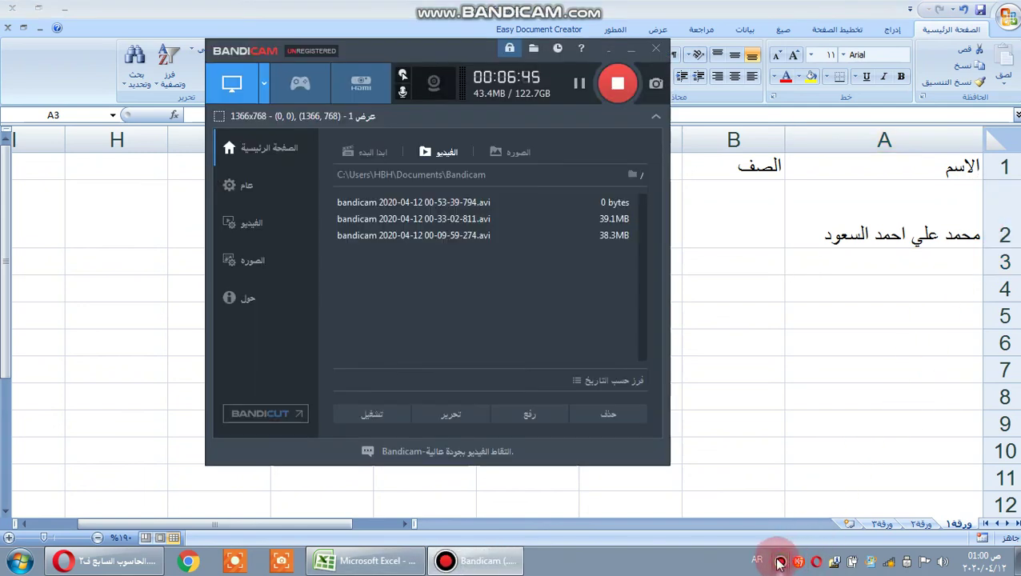